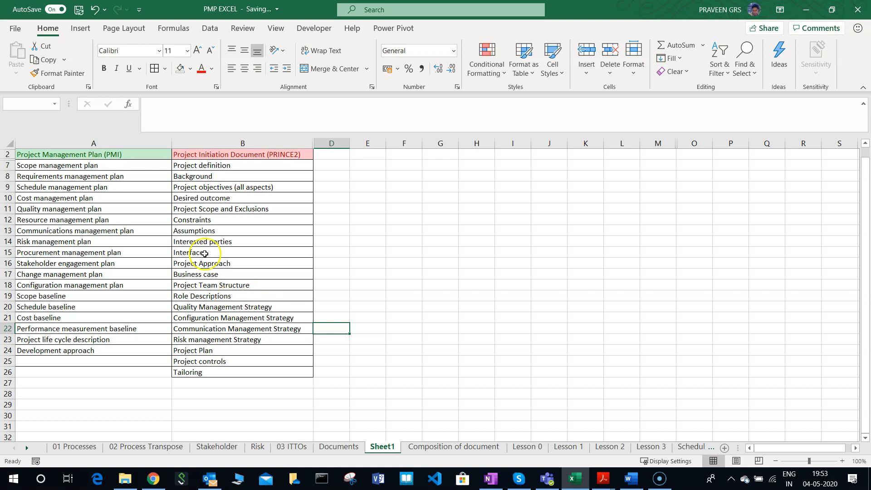
Compare the PMI plan rows against the original PRINCE2 PID entries, including Procurement management plan.
drag(119, 154, 133, 354)
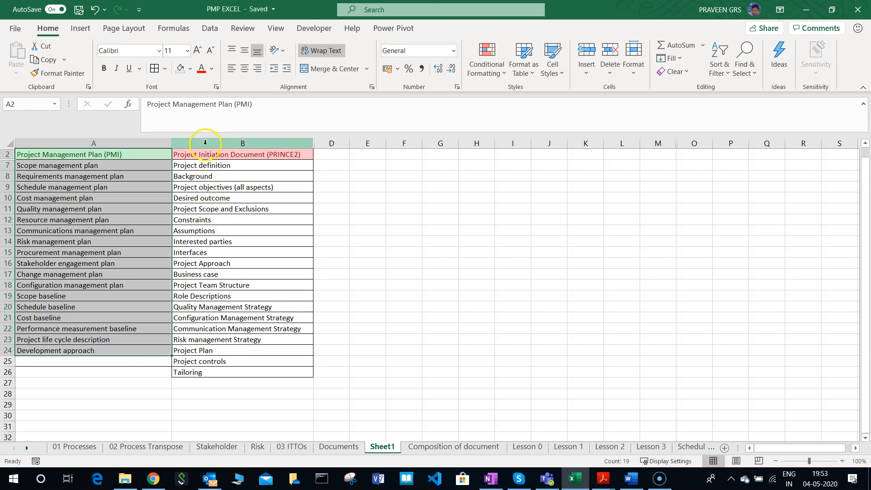
drag(208, 154, 220, 373)
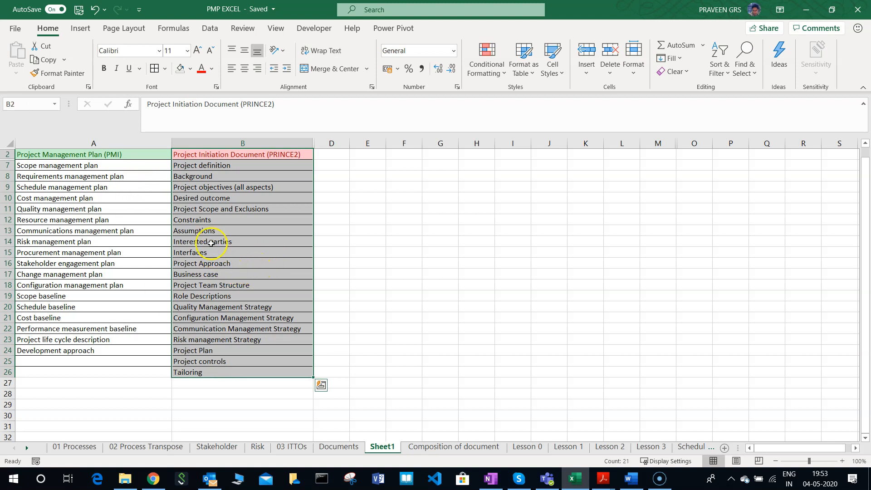
click(168, 250)
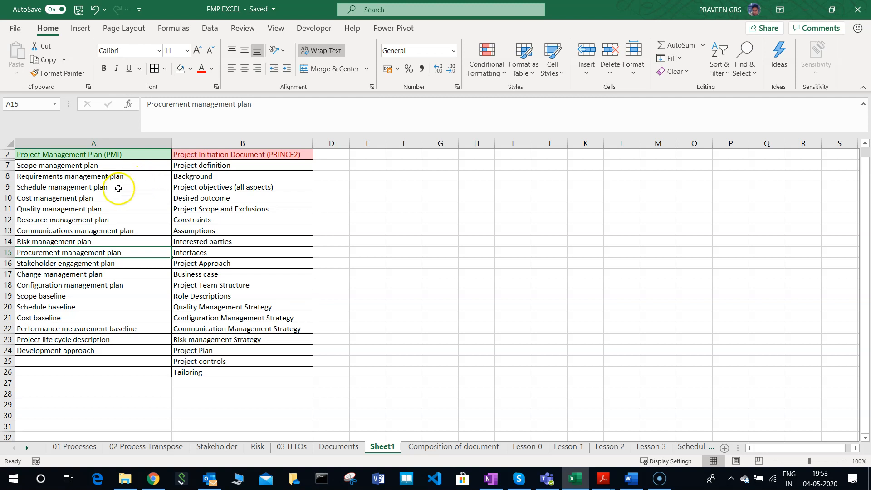
drag(117, 165, 118, 351)
drag(216, 167, 216, 373)
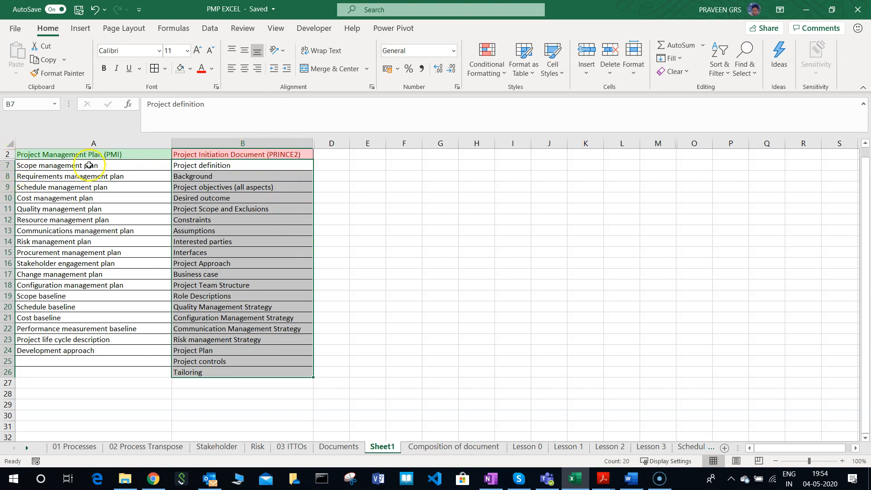
Unhide the altered PID column hidden between columns B and D.
click(274, 220)
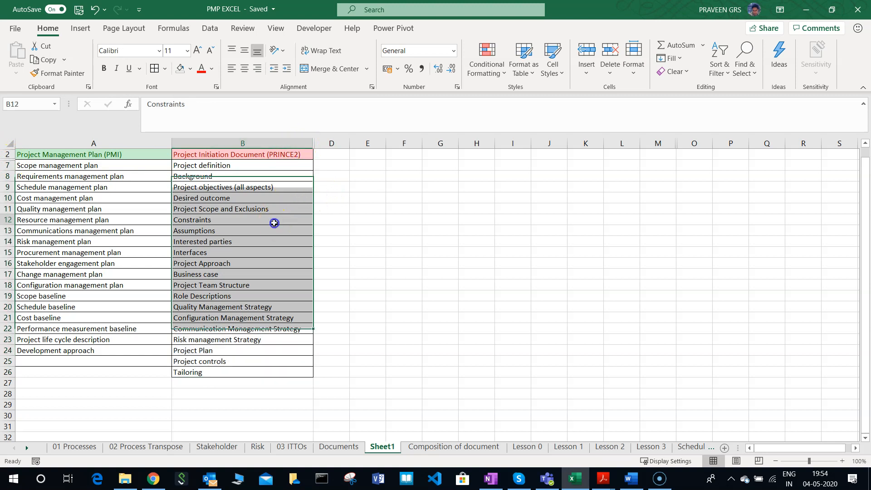
click(305, 144)
drag(305, 145, 332, 145)
right_click(334, 145)
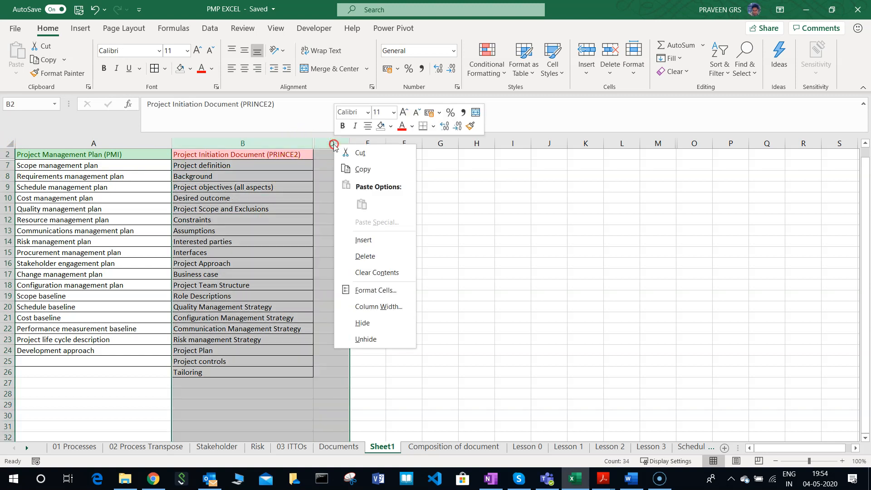
click(366, 339)
Hide the original PRINCE2 PID column B.
click(277, 142)
right_click(279, 144)
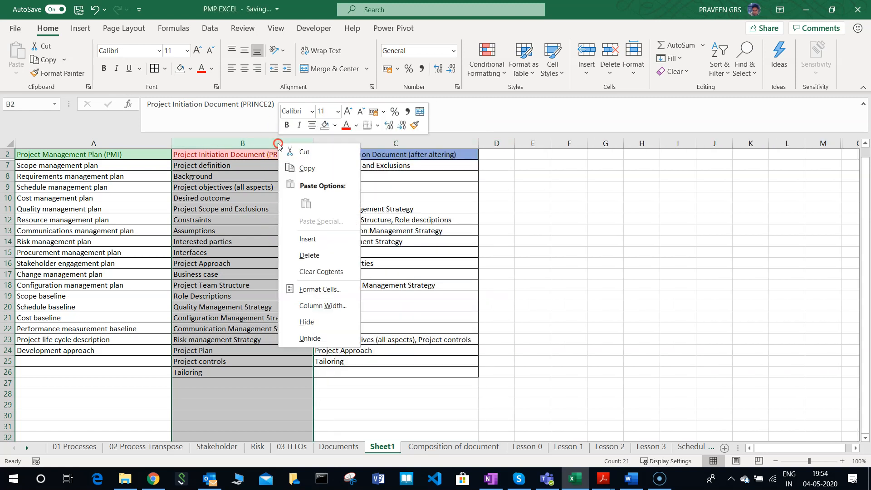
click(307, 323)
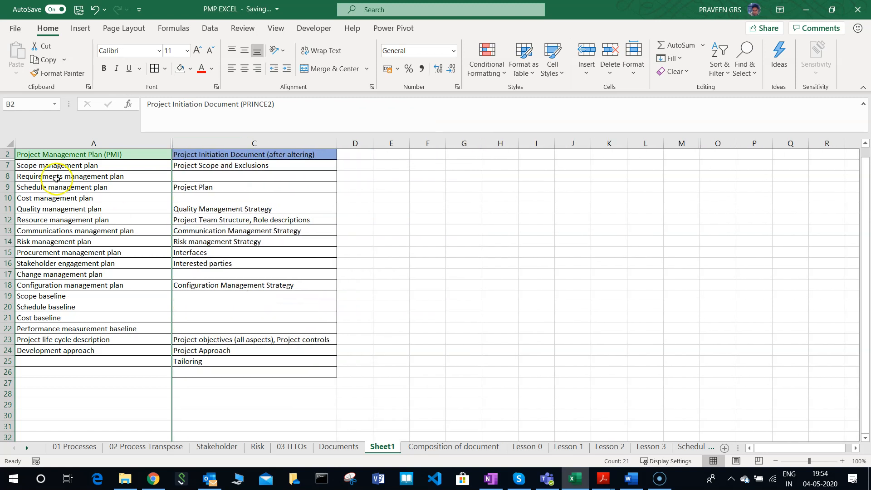
Unhide rows 3–6 to reveal PID entries such as Quality Management Strategy.
drag(6, 154, 7, 176)
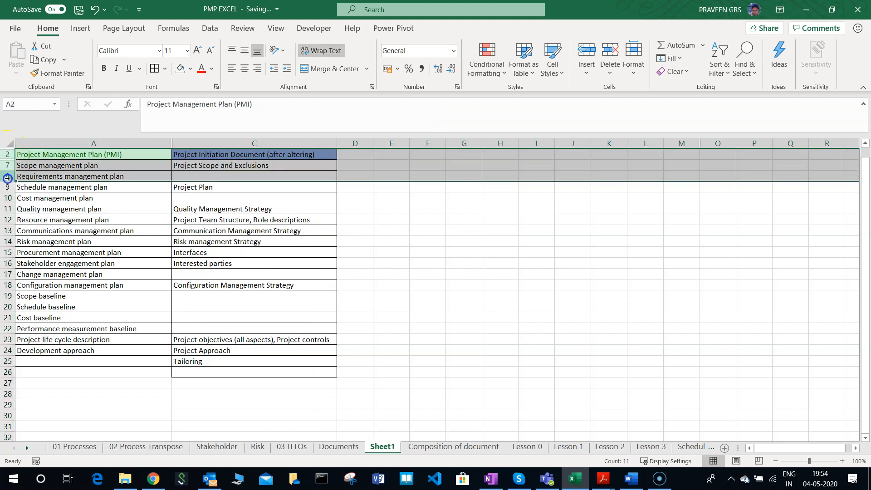
right_click(8, 176)
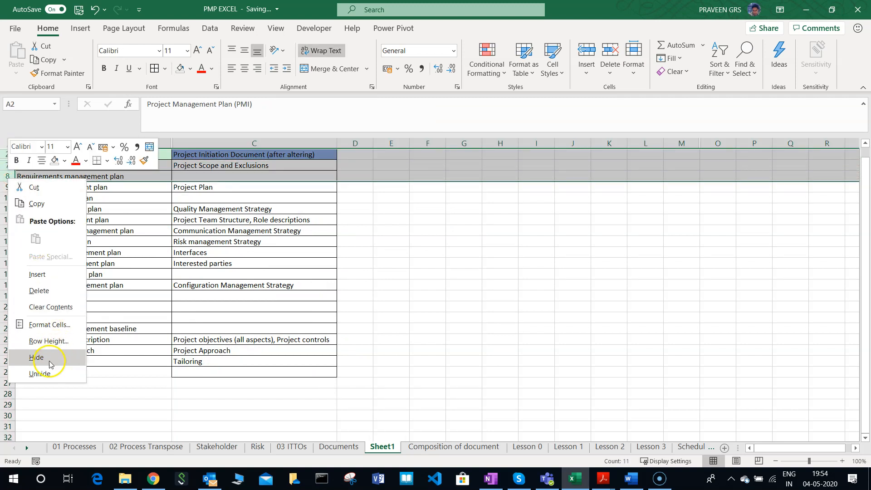
click(40, 374)
click(230, 251)
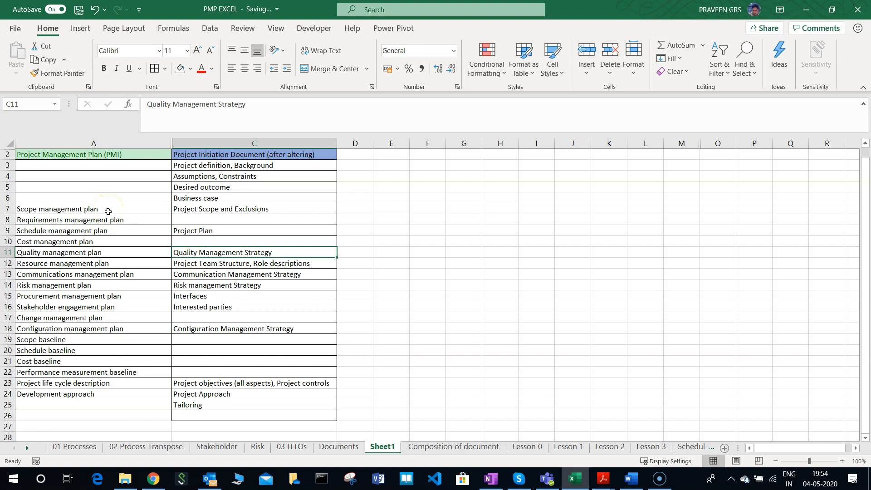
click(103, 264)
click(93, 209)
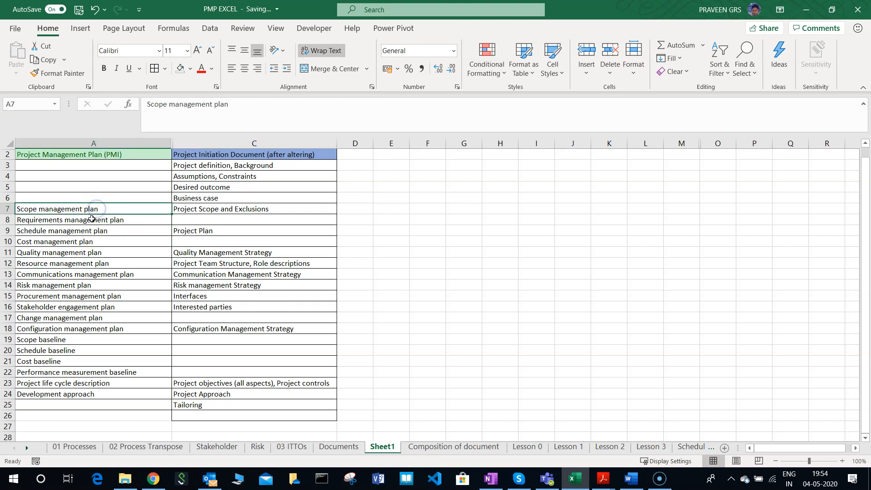
click(208, 209)
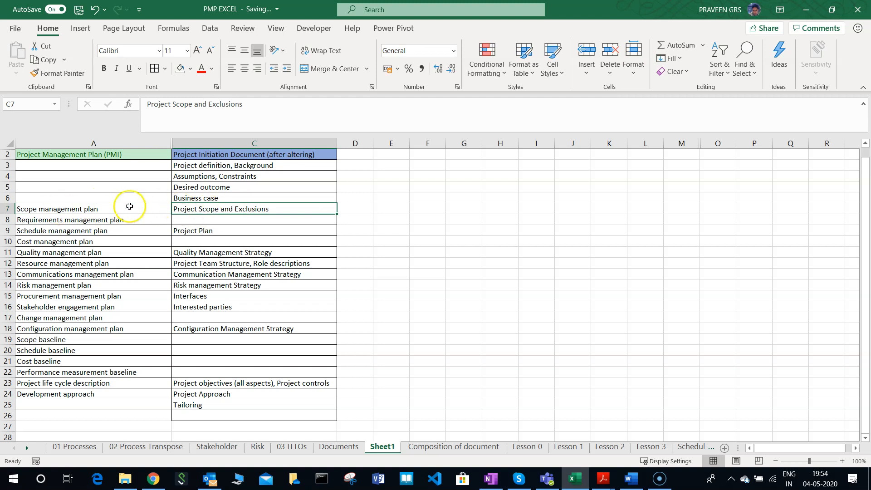
click(109, 230)
click(202, 232)
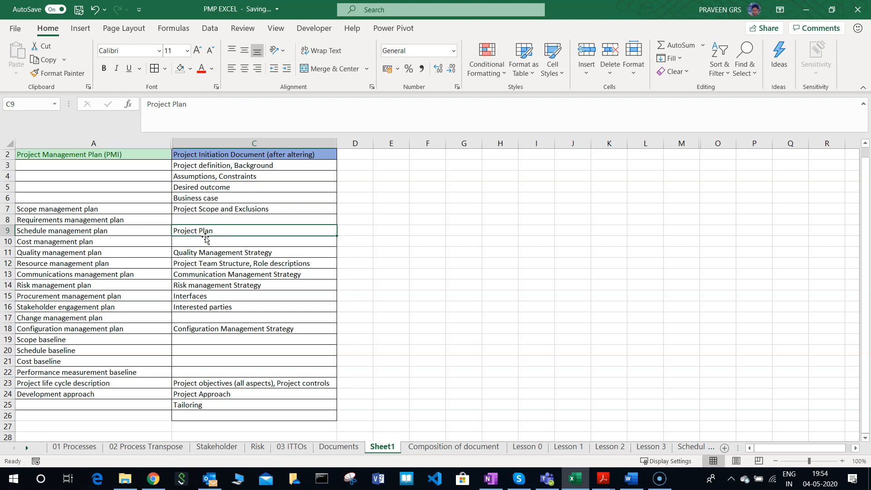
drag(123, 252, 124, 285)
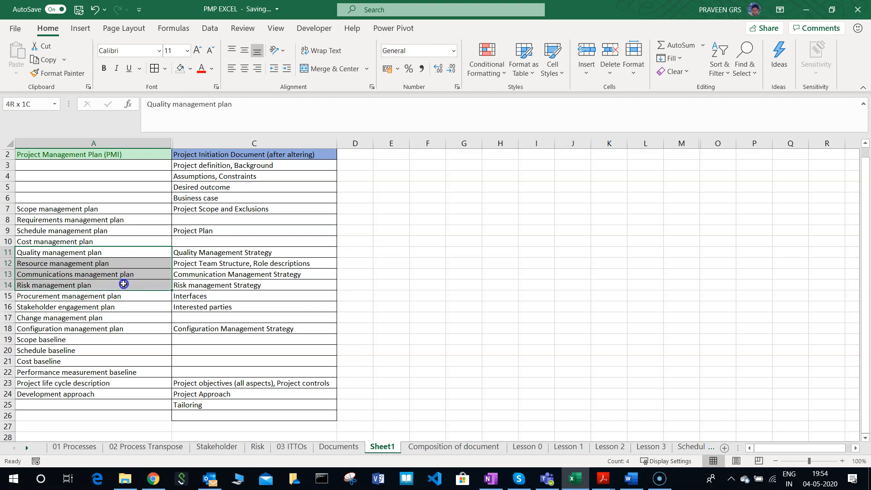
click(135, 296)
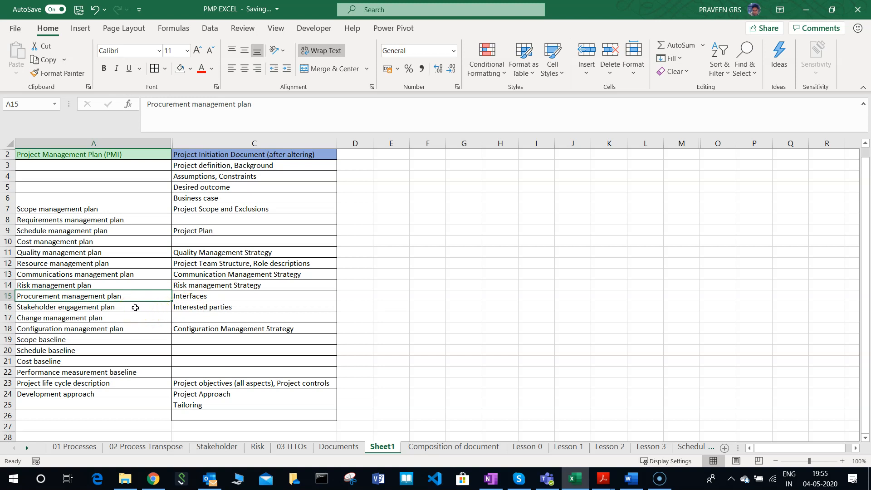
drag(135, 308, 177, 309)
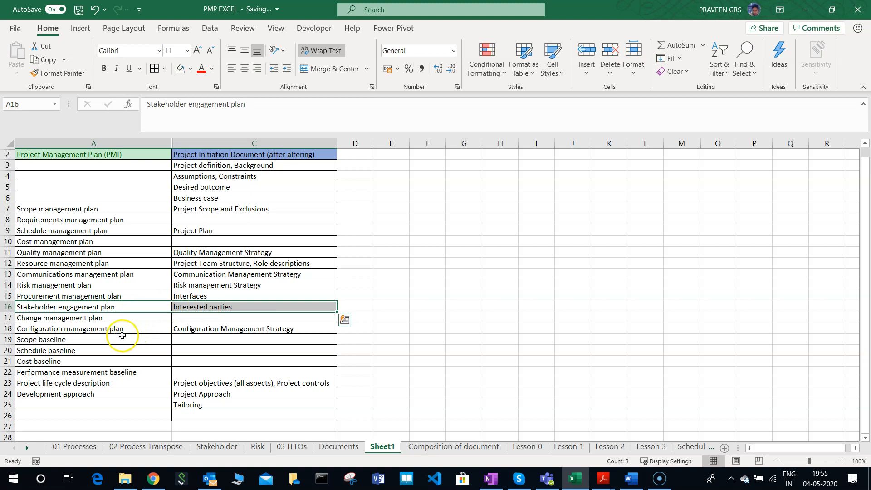
drag(121, 330, 212, 330)
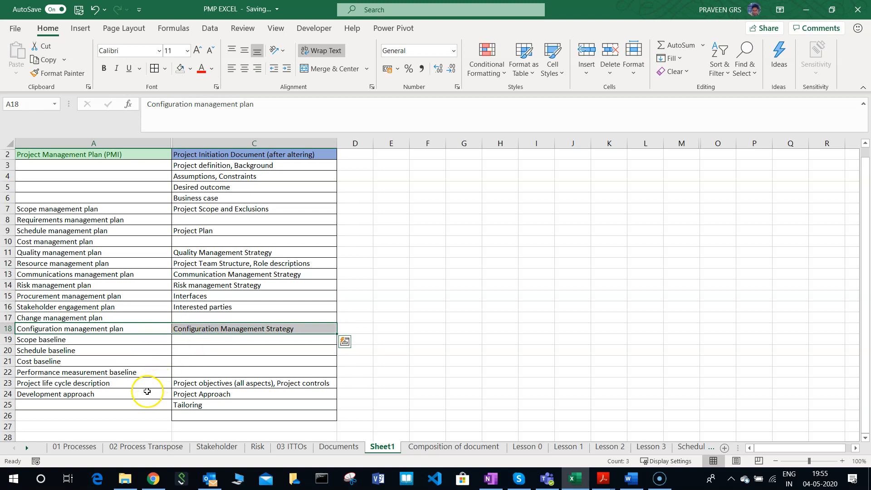
click(113, 385)
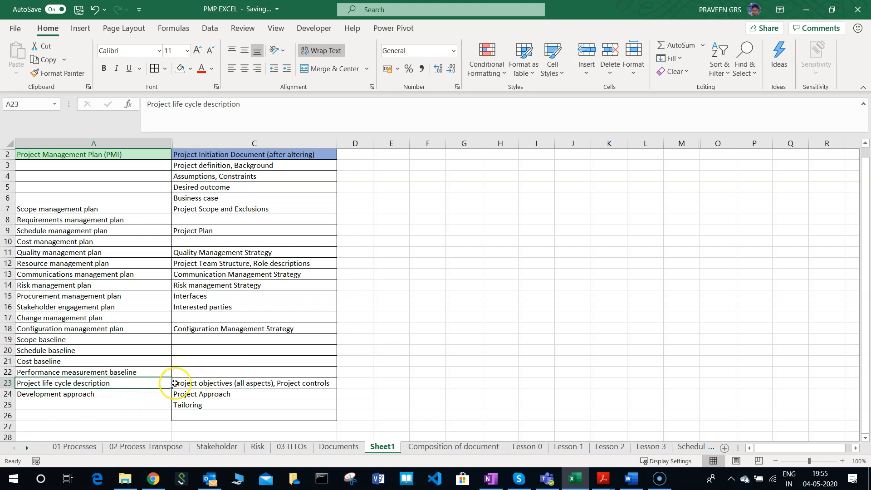
click(195, 386)
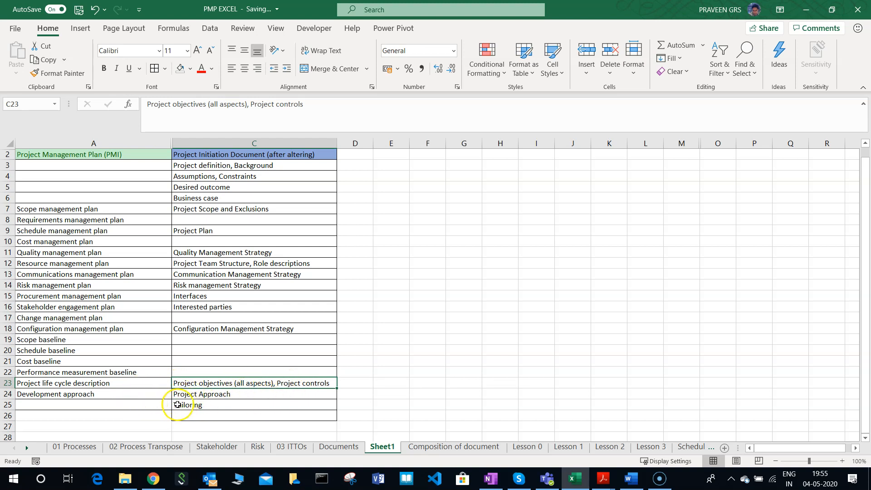
click(119, 399)
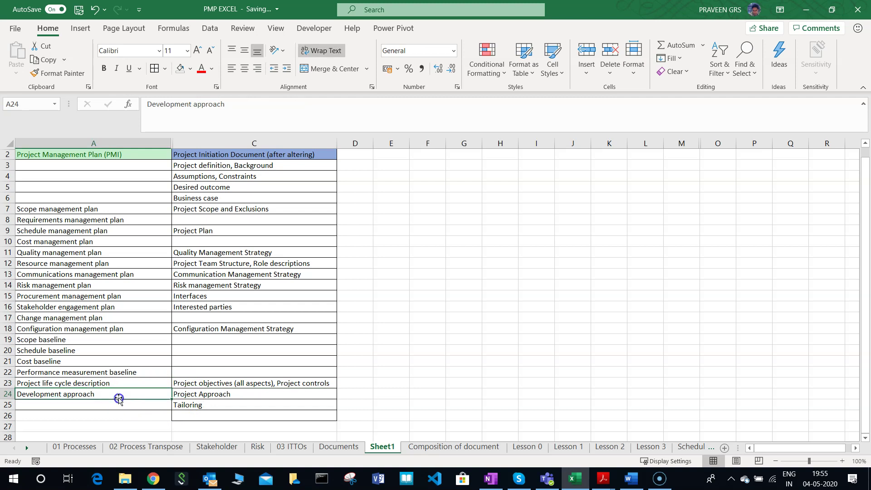
click(207, 396)
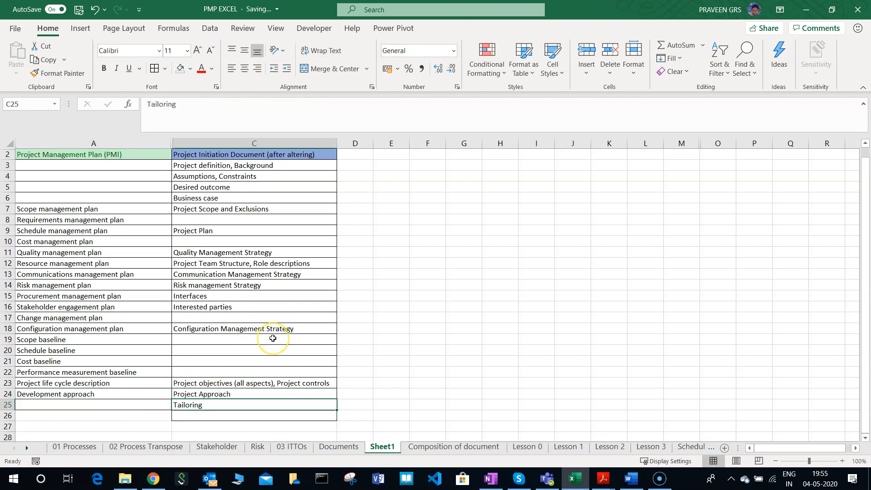